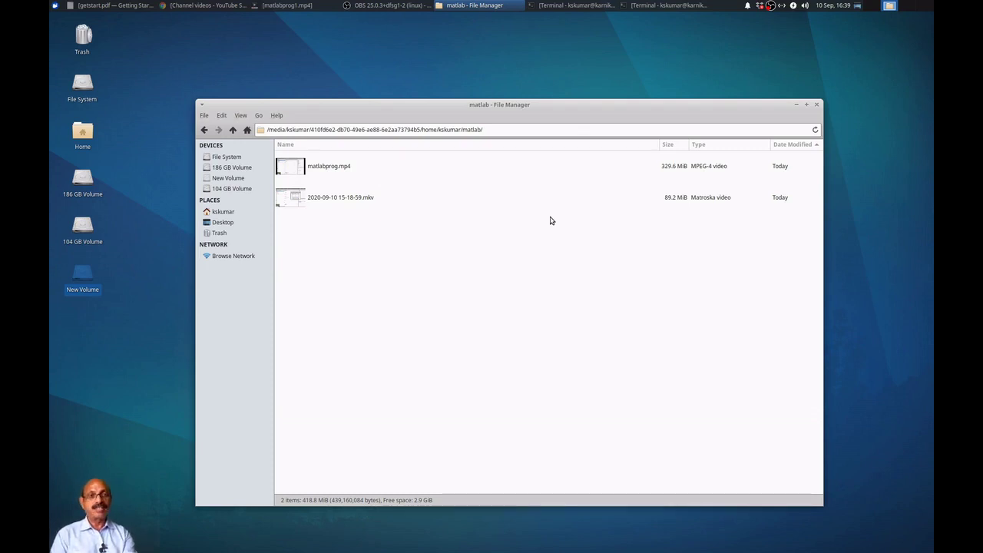
# In a new terminal with enlarged text, run the vlc command to launch VLC media player.
pyautogui.hotkey('ctrl', 'alt', 't')
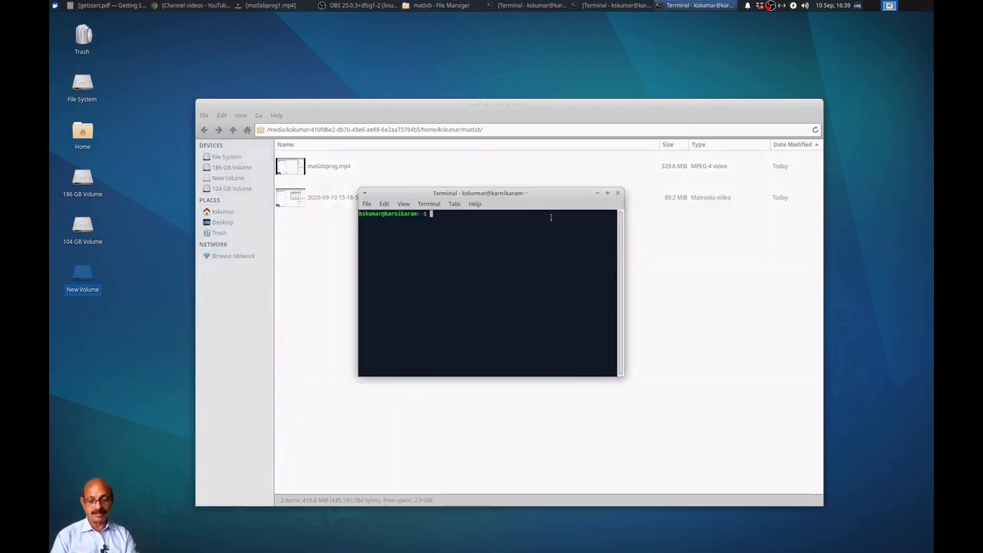
pyautogui.hotkey('ctrl', '+')
pyautogui.hotkey('ctrl', '+')
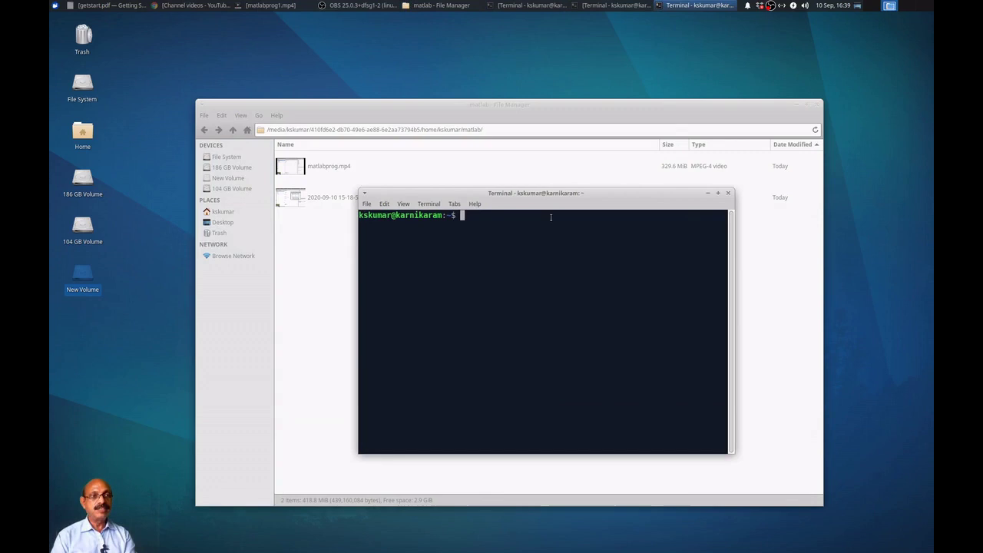
pyautogui.write('VLC')
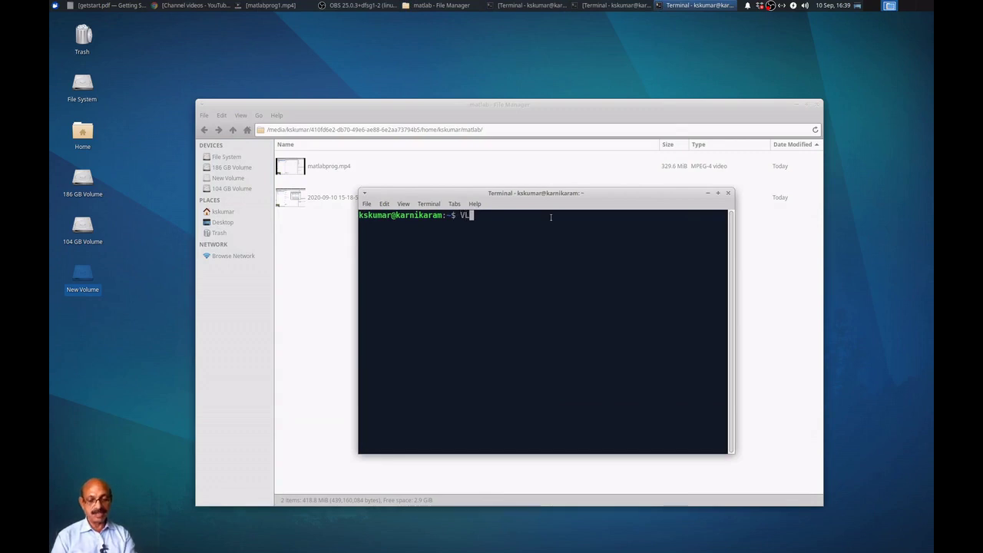
pyautogui.press('BackSpace')
pyautogui.press('BackSpace')
pyautogui.press('BackSpace')
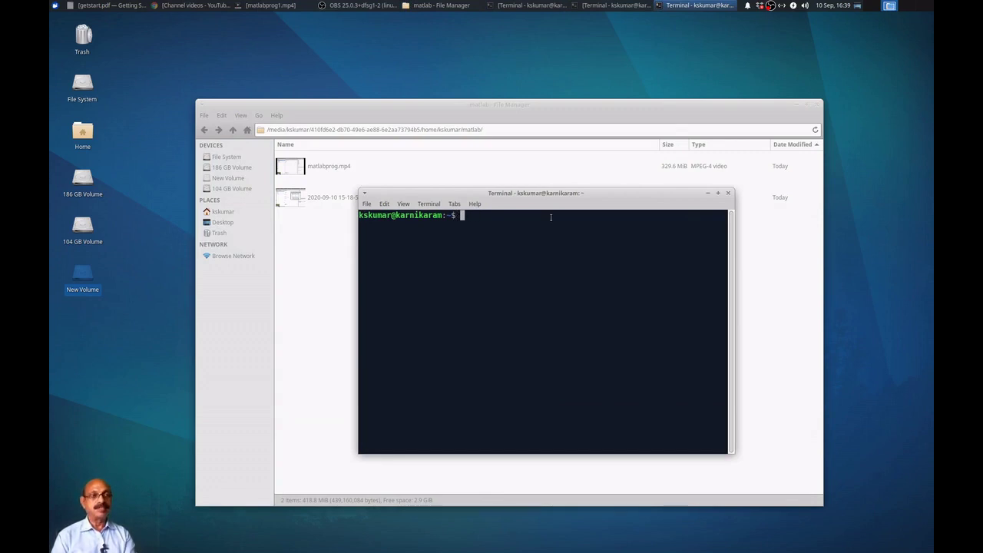
pyautogui.write('vlc')
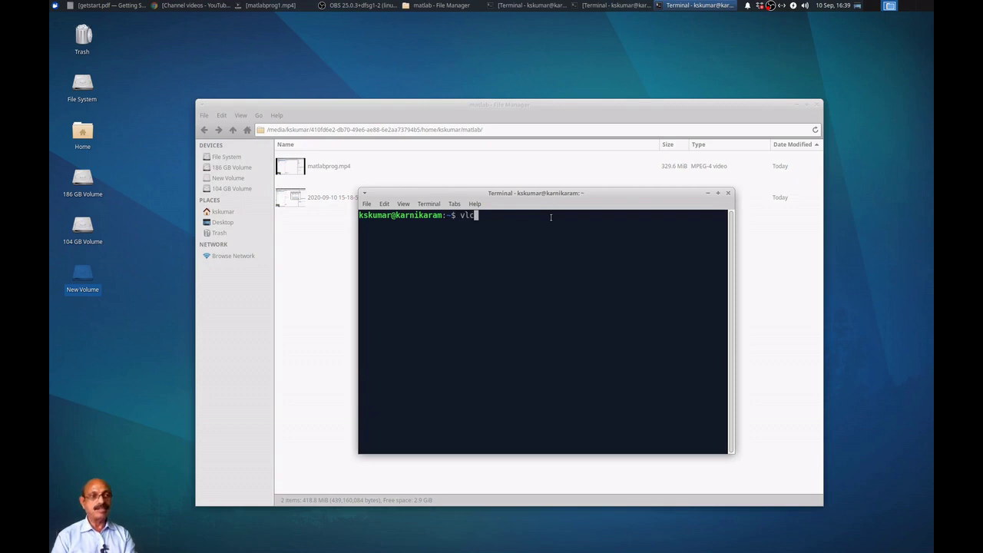
pyautogui.press('Return')
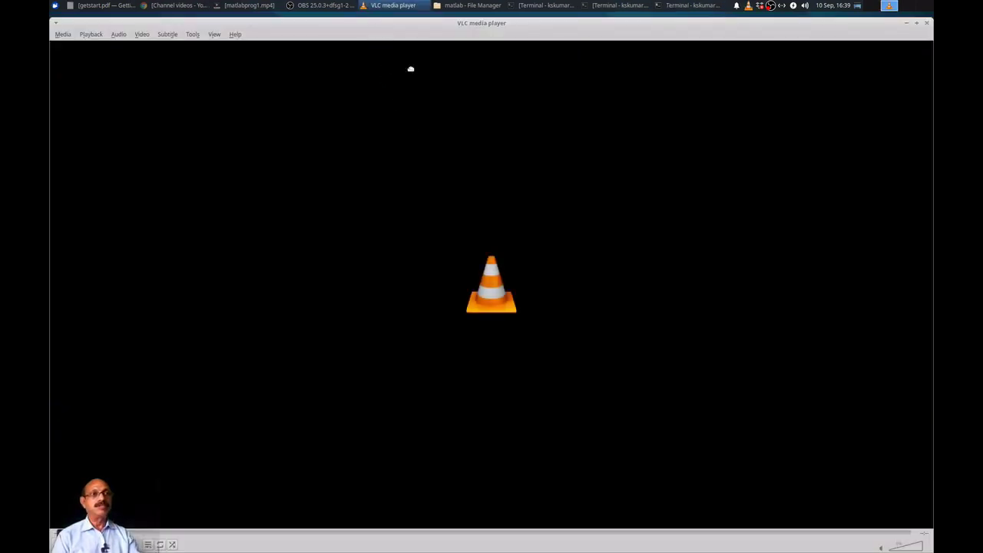
# Take VLC out of full screen, shrink it and place it over the file manager.
pyautogui.moveTo(415, 23)
pyautogui.mouseDown()
pyautogui.moveTo(620, 248)
pyautogui.moveTo(597, 275)
pyautogui.moveTo(305, 147)
pyautogui.mouseUp()
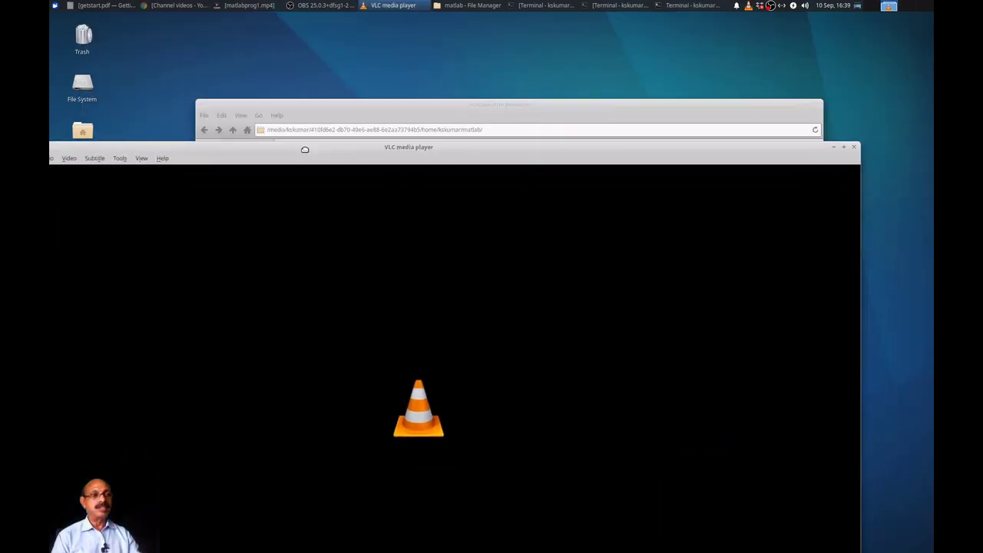
pyautogui.moveTo(853, 147); pyautogui.dragTo(571, 280)
pyautogui.moveTo(395, 296); pyautogui.dragTo(698, 165)
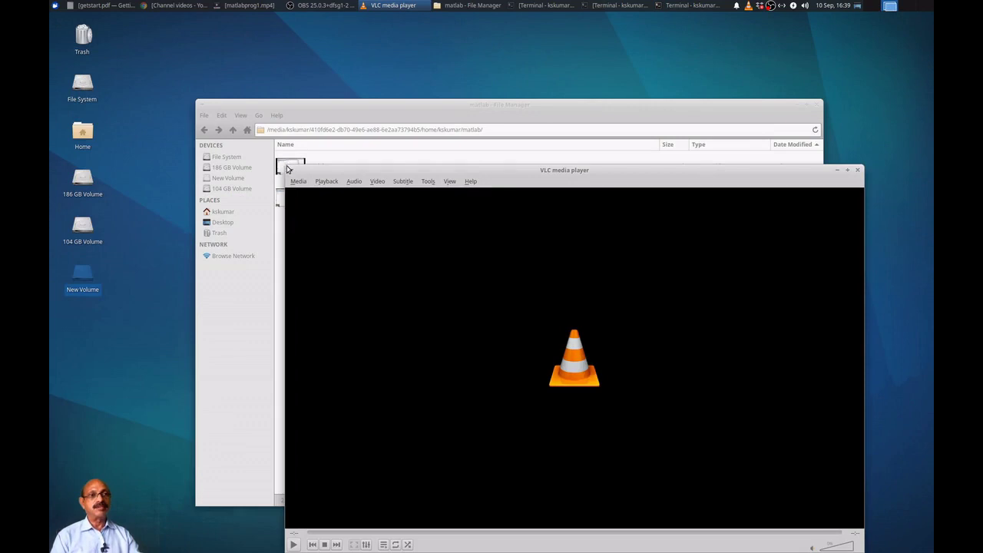
pyautogui.moveTo(300, 174); pyautogui.dragTo(390, 222)
# Move the terminal to the lower left and VLC lower on screen.
pyautogui.click(401, 236)
pyautogui.moveTo(430, 237)
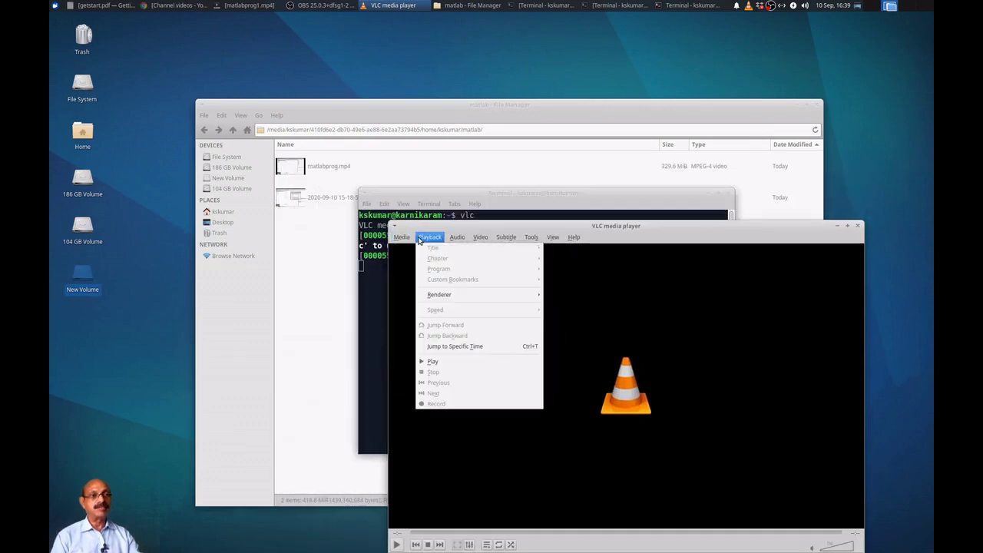
pyautogui.click(427, 192)
pyautogui.moveTo(429, 193)
pyautogui.mouseDown()
pyautogui.moveTo(277, 271)
pyautogui.moveTo(293, 292)
pyautogui.mouseUp()
pyautogui.moveTo(441, 225); pyautogui.dragTo(441, 273)
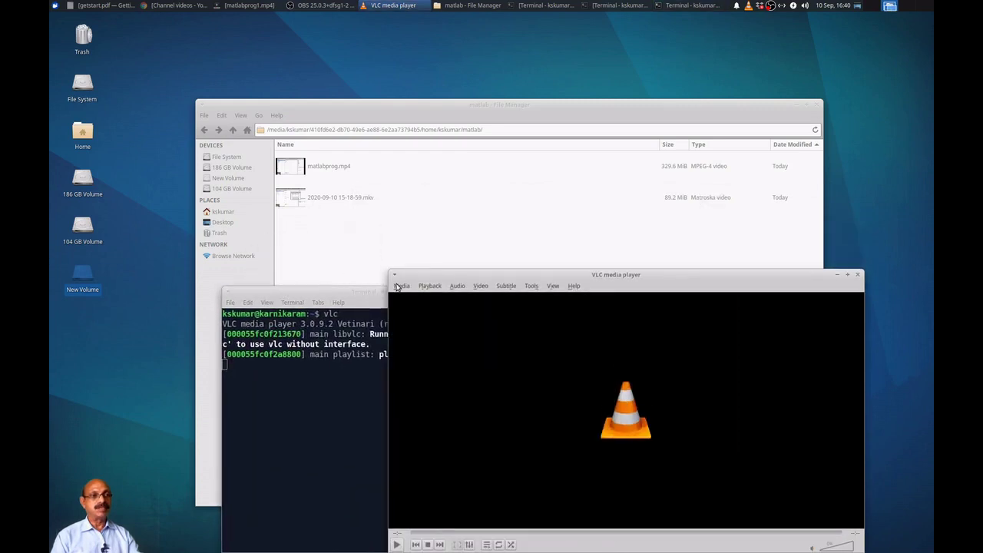
# Start Media > Convert / Save and add matlabprog.mp4 as the source, leaving subtitles off.
pyautogui.click(400, 285)
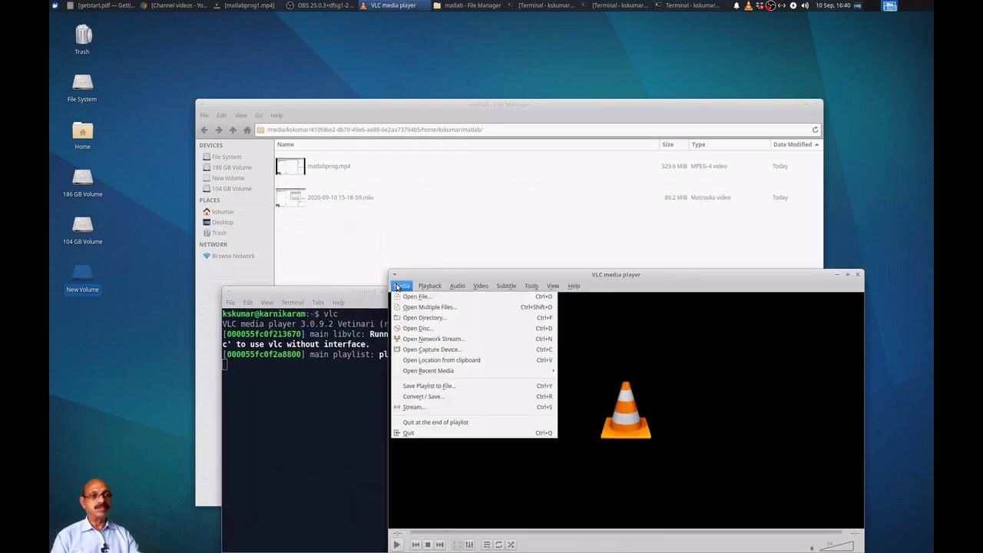
pyautogui.click(435, 398)
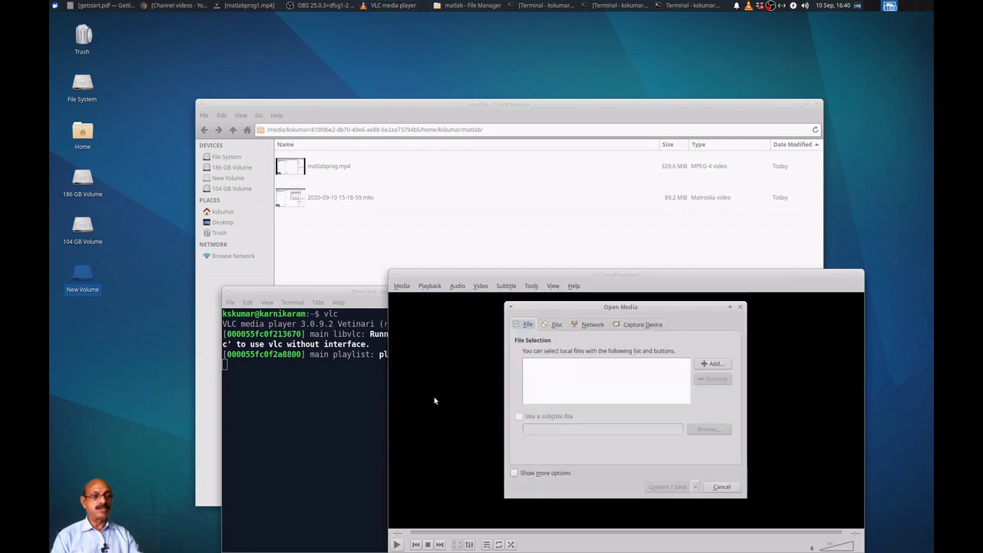
pyautogui.click(728, 366)
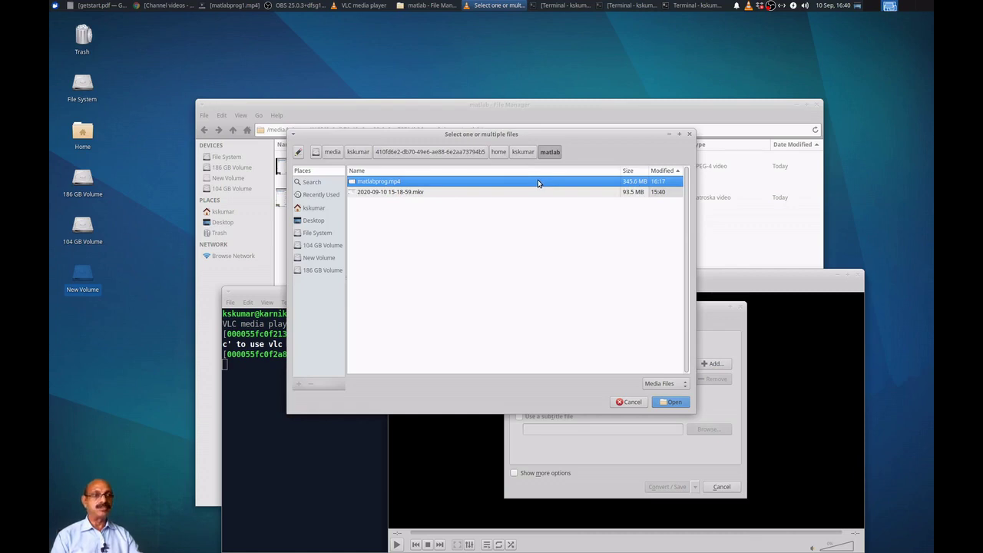
pyautogui.click(680, 401)
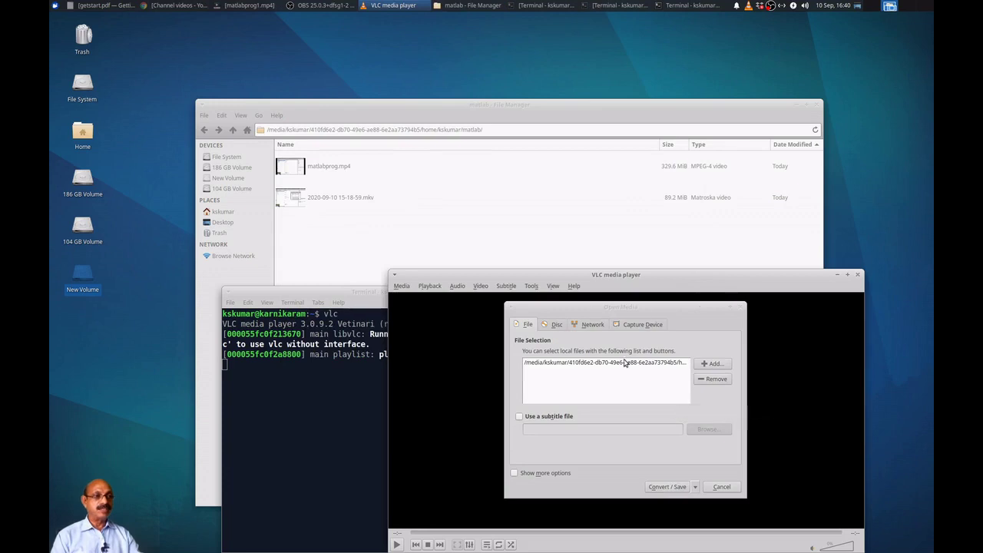
pyautogui.click(531, 417)
pyautogui.click(530, 417)
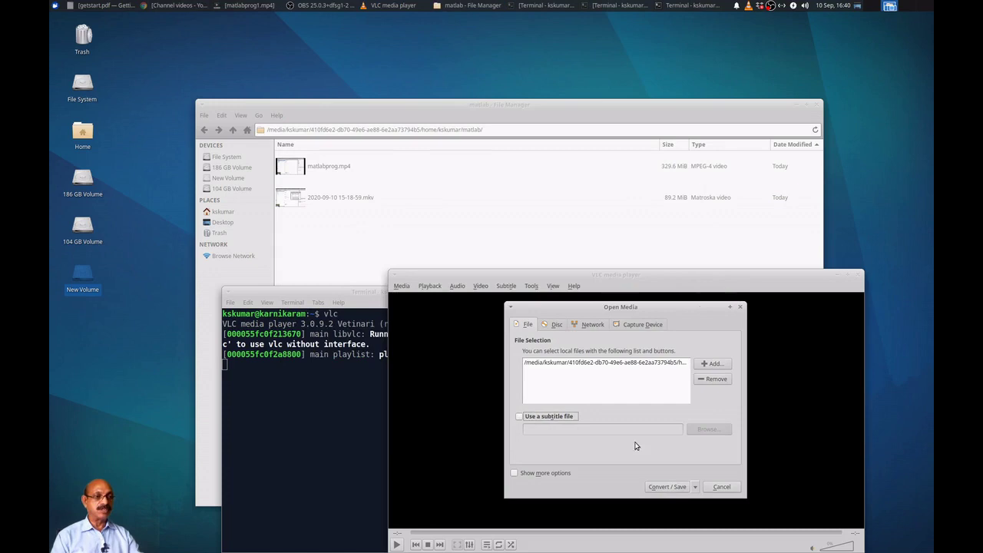
# Continue to the Convert dialog and save the destination file as matlabprog_reduced.mp4 in the matlab folder.
pyautogui.click(673, 490)
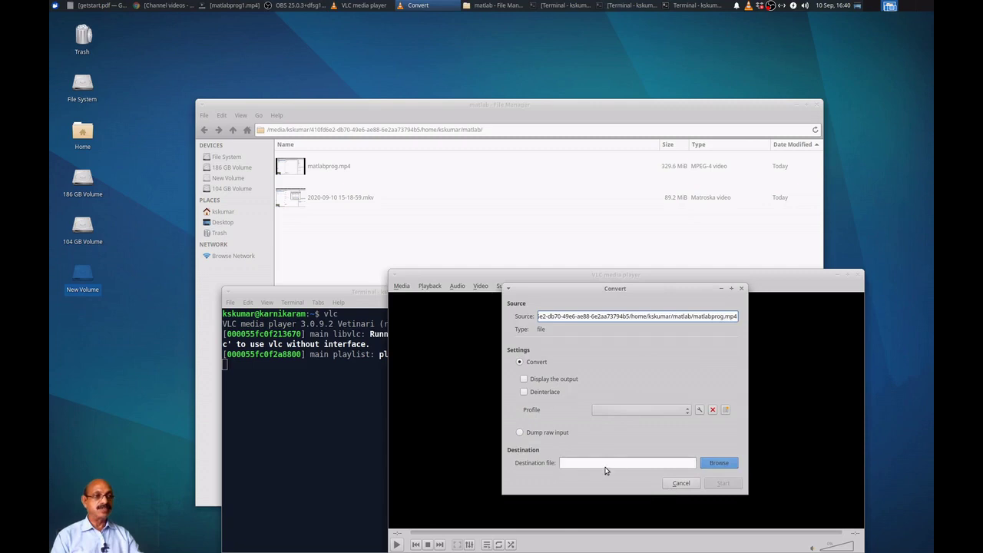
pyautogui.click(728, 465)
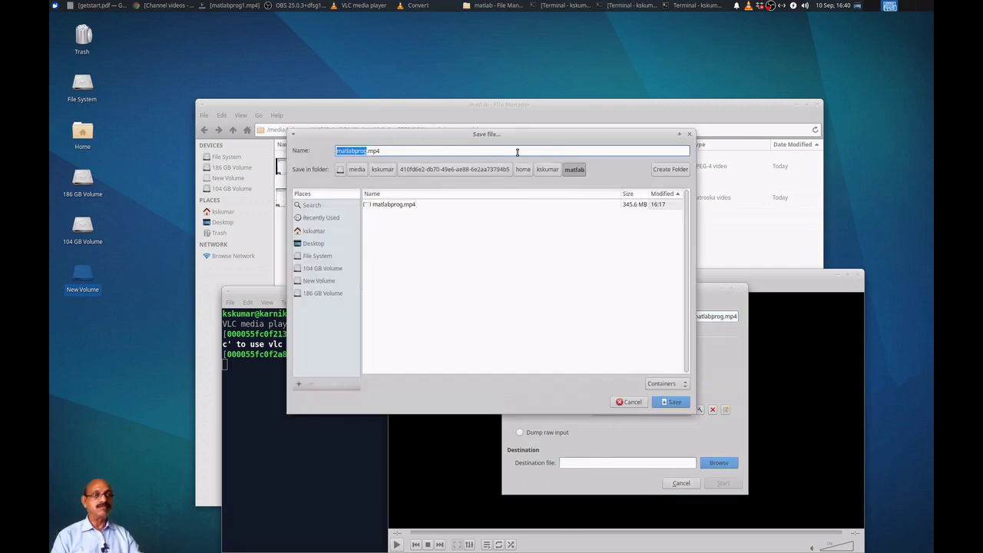
pyautogui.click(367, 150)
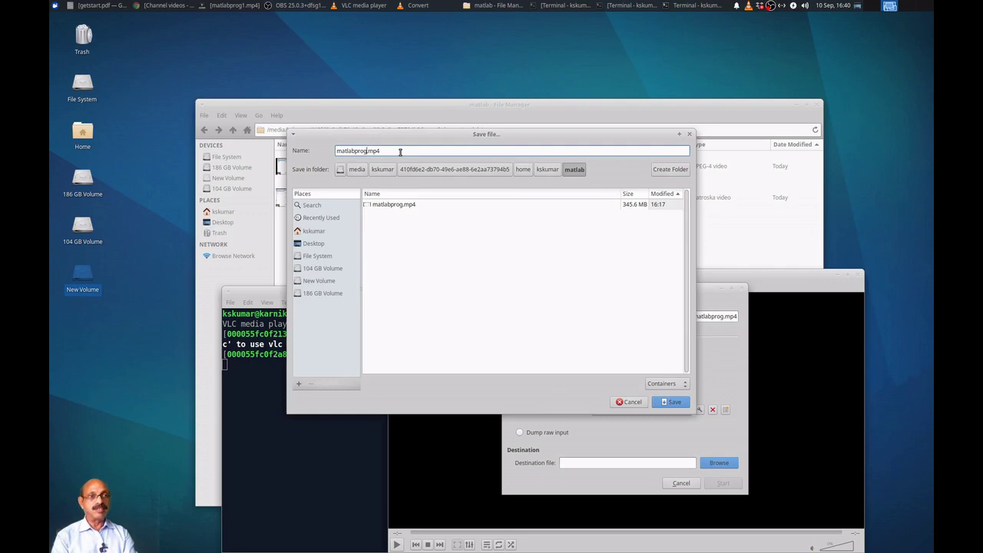
pyautogui.write('1rec')
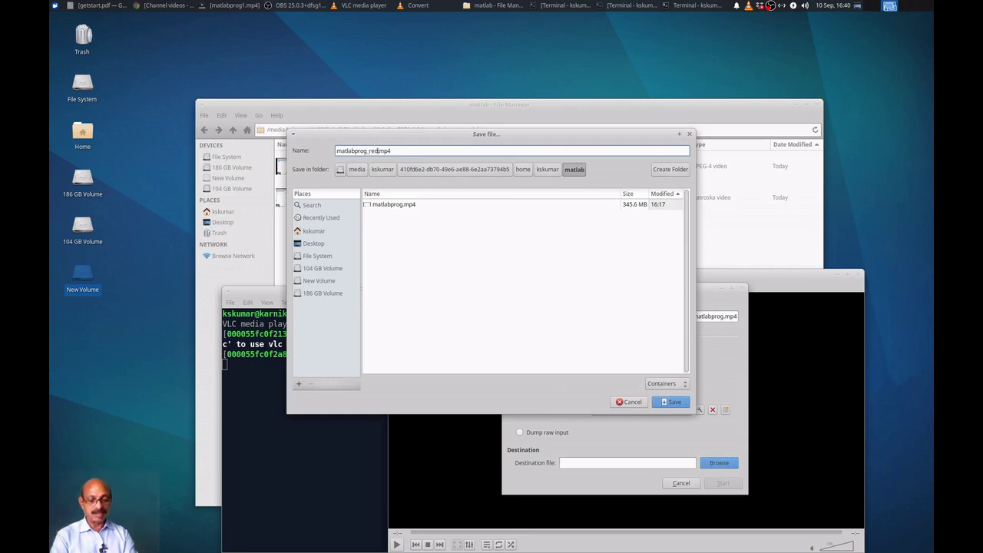
pyautogui.write('uced')
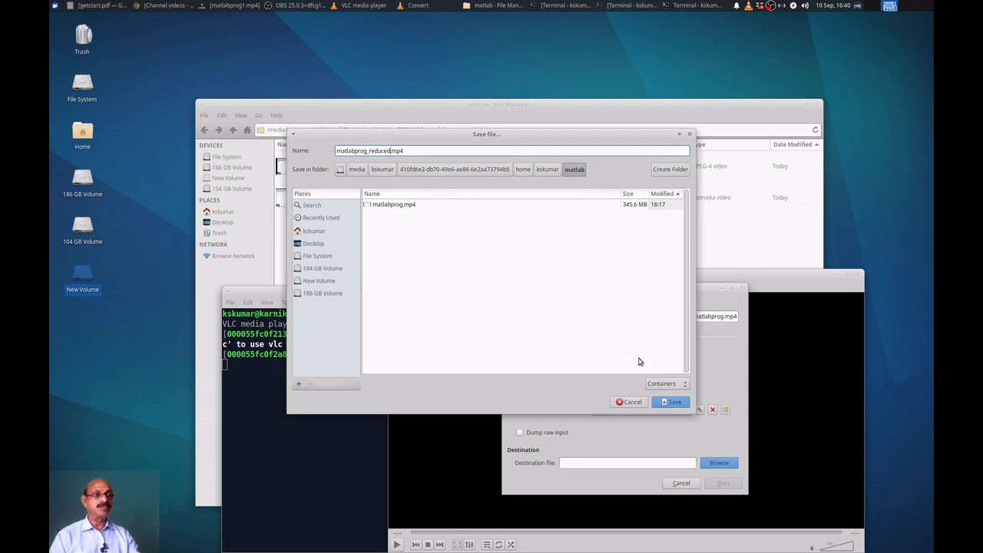
pyautogui.click(669, 402)
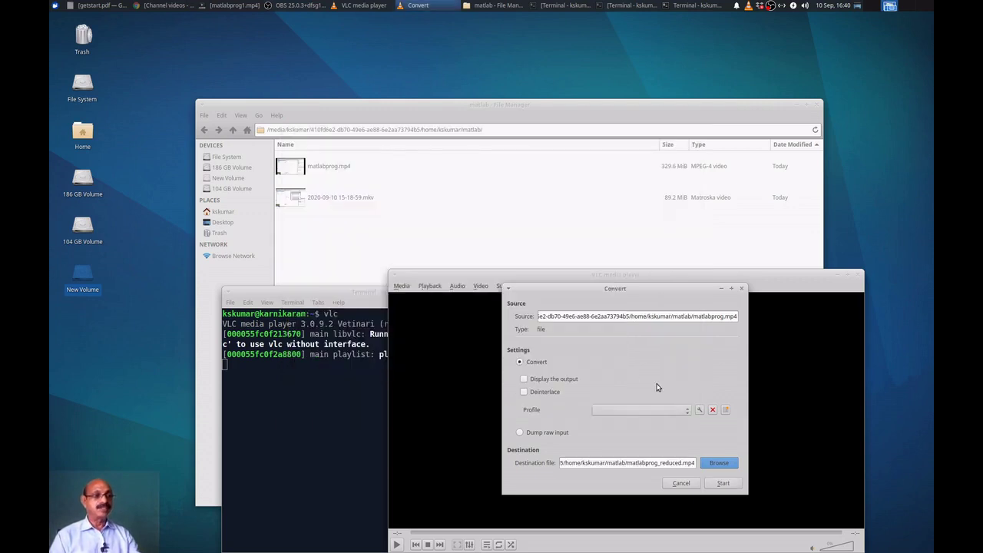
# Start the conversion and verify matlabprog_reduced.mp4 is 39.8 MiB versus the 329.6 MiB original.
pyautogui.click(724, 484)
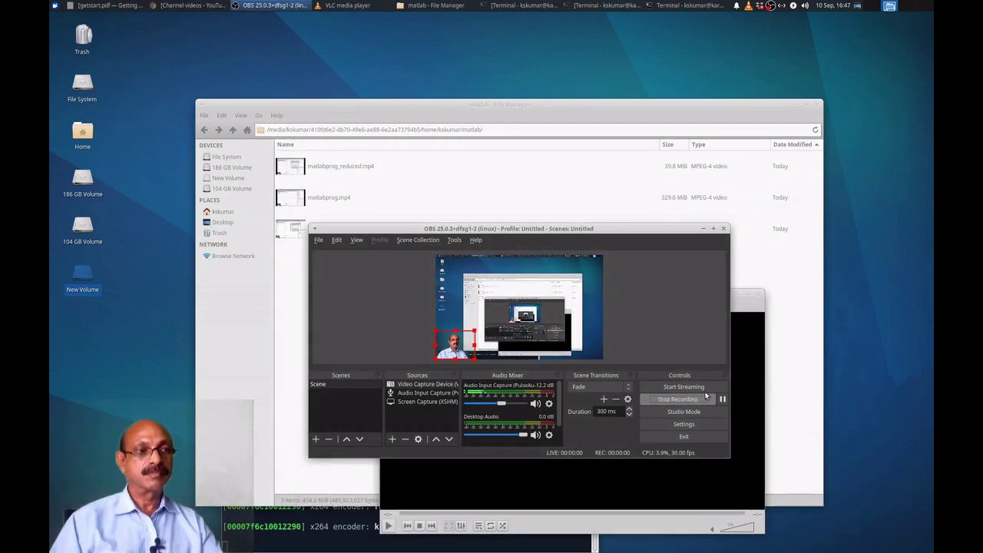
pyautogui.click(784, 310)
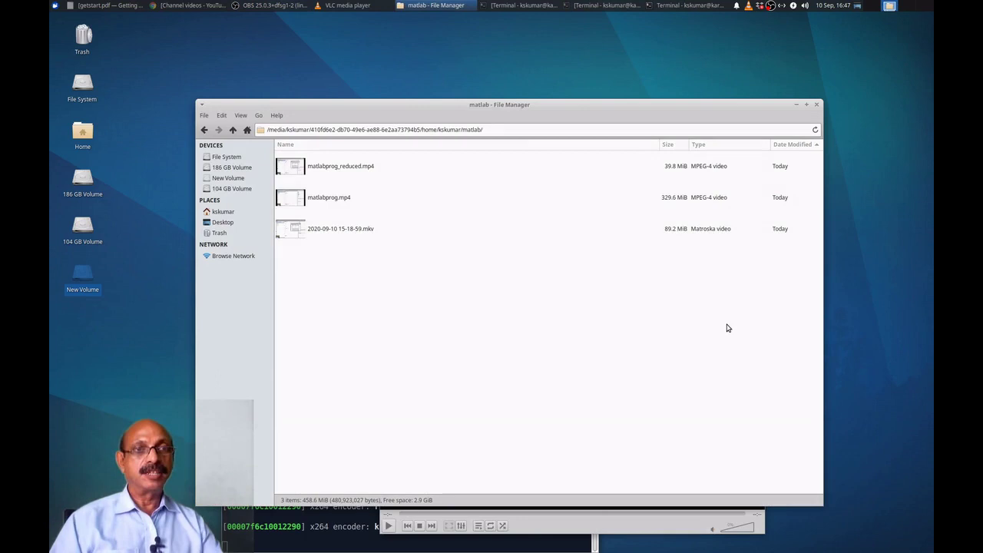
pyautogui.click(605, 519)
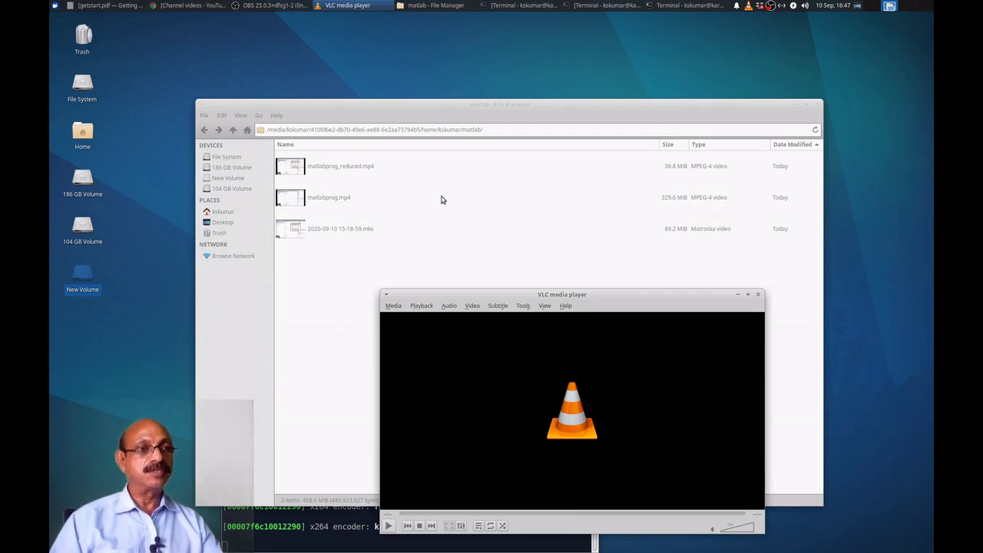
pyautogui.click(644, 177)
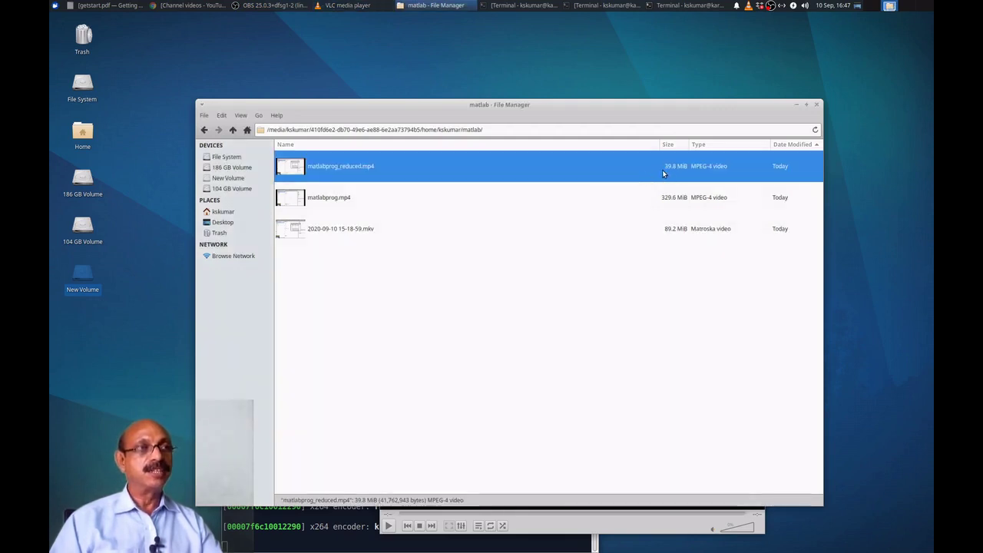